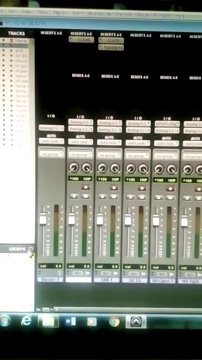
Open the Groups popup menu from the GROUPS header in the Mix window
{"action": "left_click", "coordinate": [19, 248]}
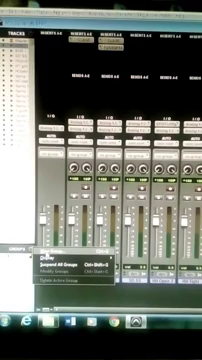
Create a new Edit and Mix group of the kick, snare, second snare and hi-hat tracks
{"action": "left_click", "coordinate": [48, 258]}
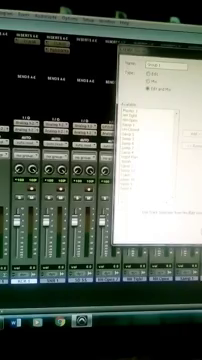
{"action": "key", "text": "Return"}
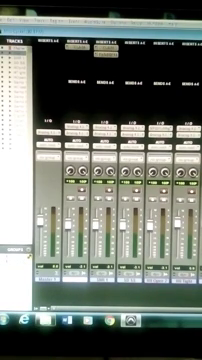
Suspend all groups from the GROUPS menu so the drum faders move independently
{"action": "left_click", "coordinate": [25, 246]}
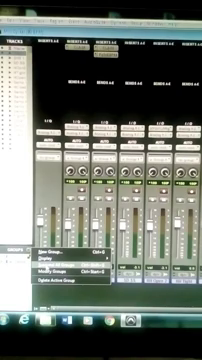
{"action": "key", "text": "Escape"}
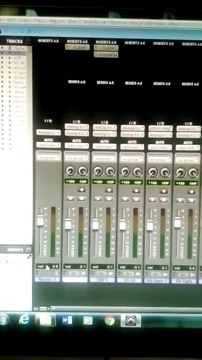